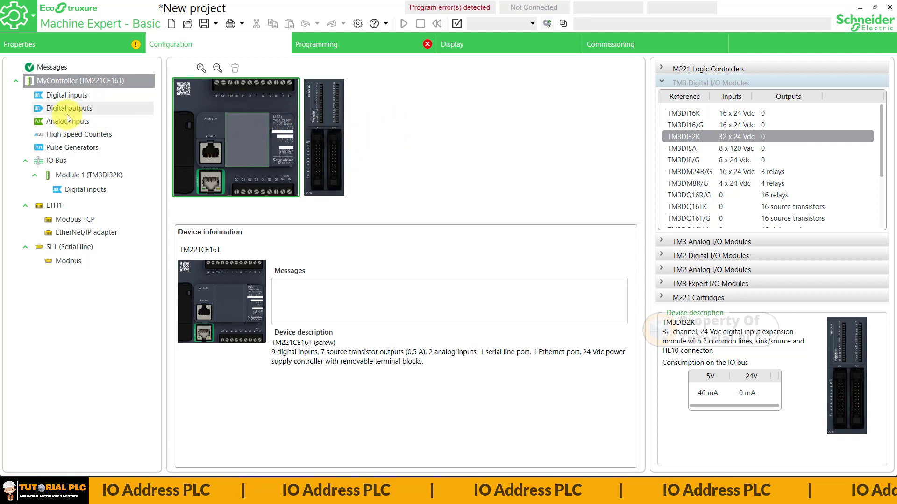
# Look through the controller's digital inputs, digital outputs, analog inputs and high speed counters
pyautogui.click(71, 98)
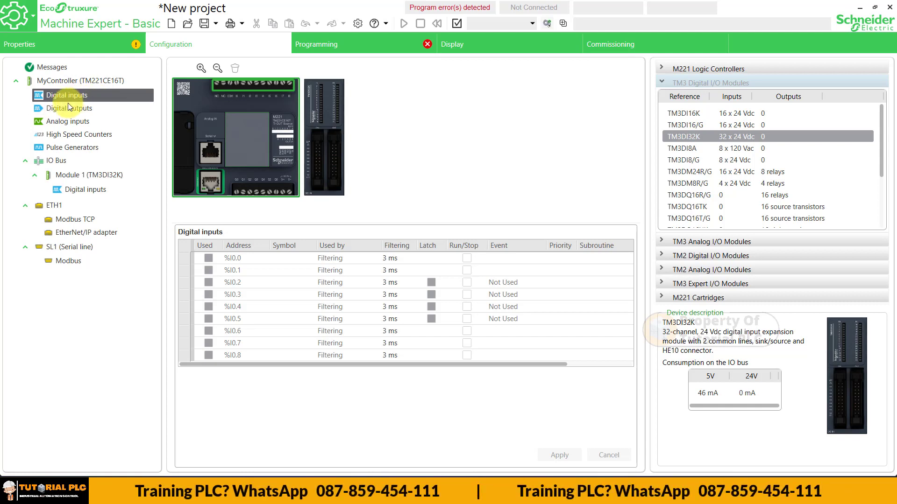
pyautogui.click(63, 108)
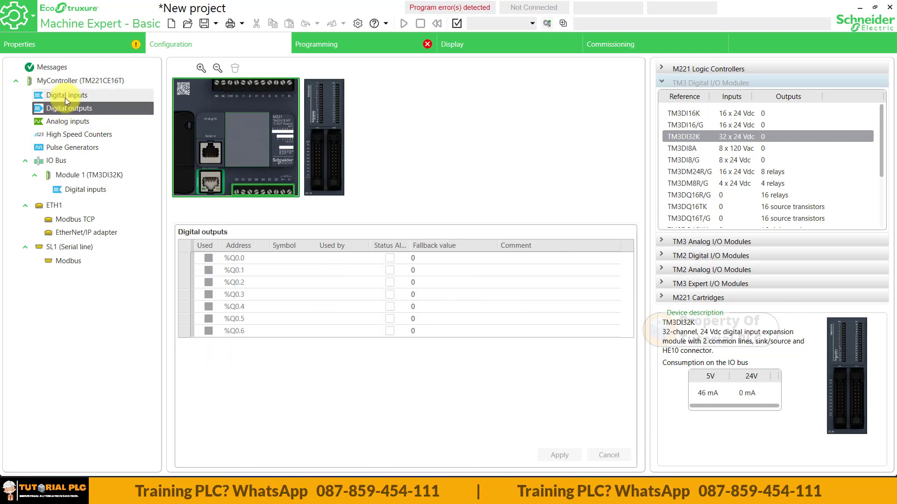
pyautogui.click(66, 97)
pyautogui.click(69, 109)
pyautogui.click(77, 120)
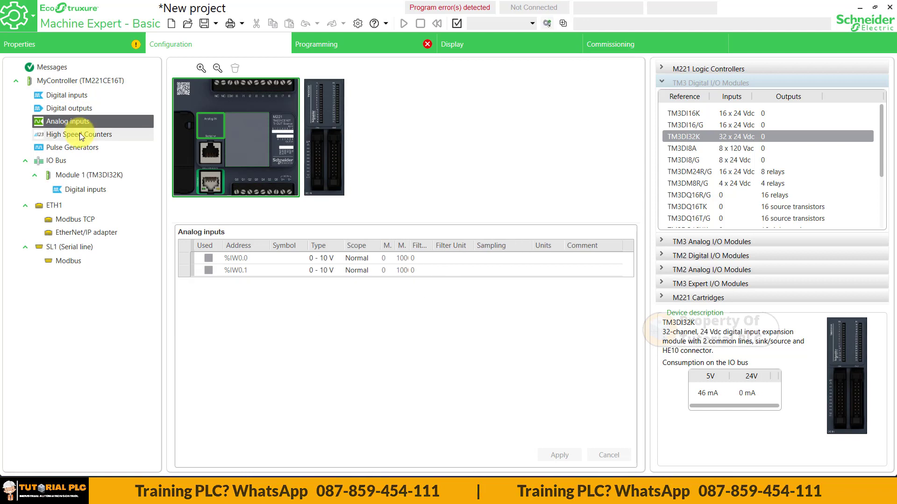
pyautogui.click(80, 133)
# Compare where the digital inputs, digital outputs and analog inputs are located on the TM221CE16T controller picture
pyautogui.click(75, 96)
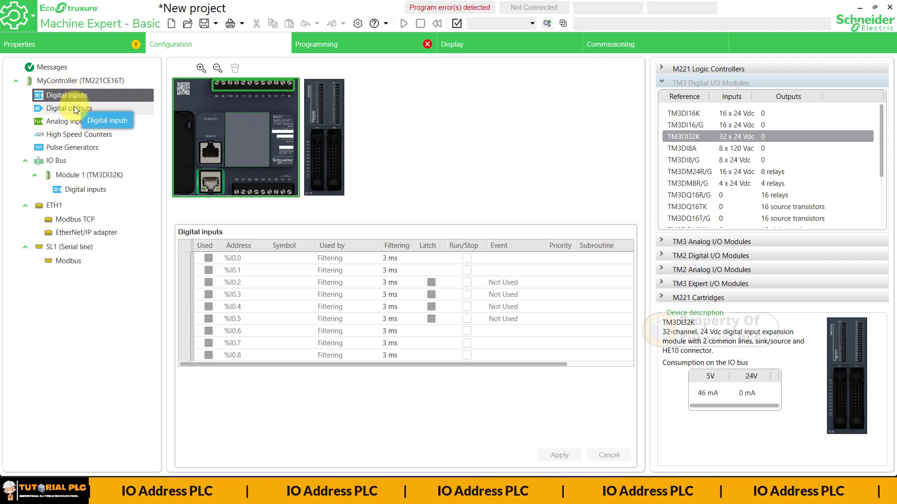
pyautogui.click(279, 187)
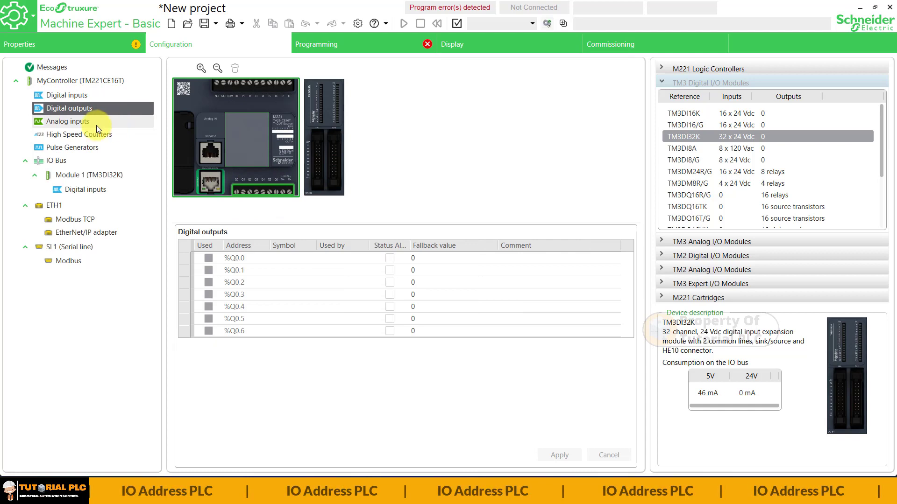
pyautogui.click(81, 125)
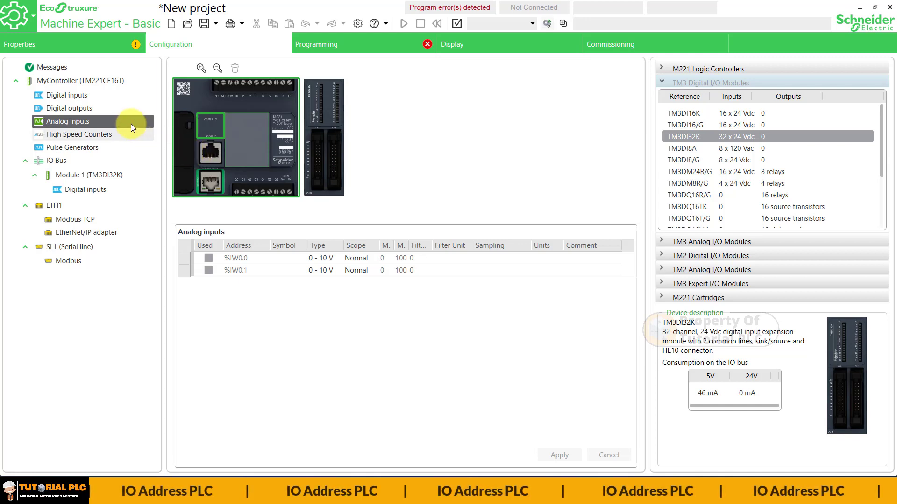
# Examine the address column for the controller's digital inputs, digital outputs, analog inputs and high speed counters
pyautogui.click(68, 96)
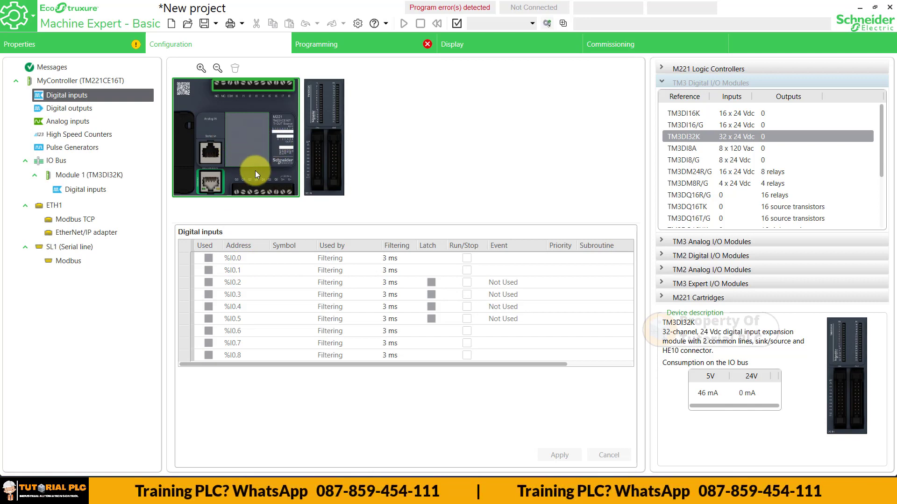
pyautogui.click(106, 110)
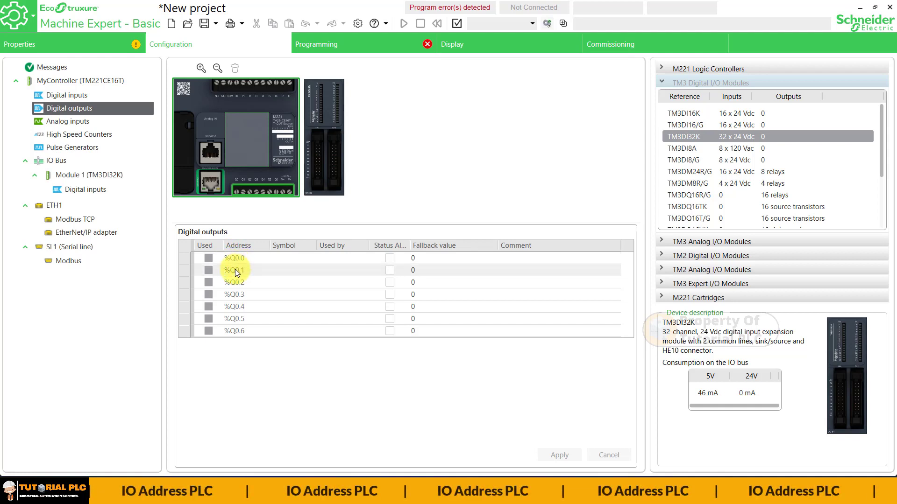
pyautogui.click(80, 96)
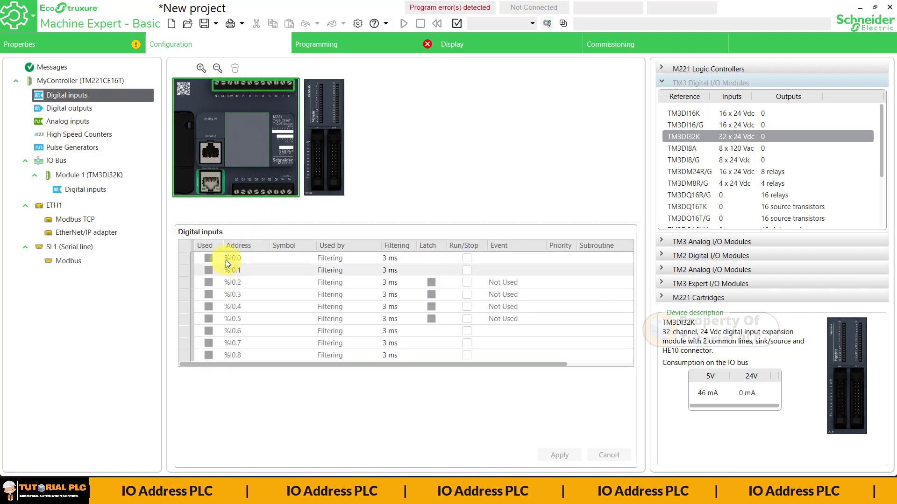
pyautogui.click(94, 110)
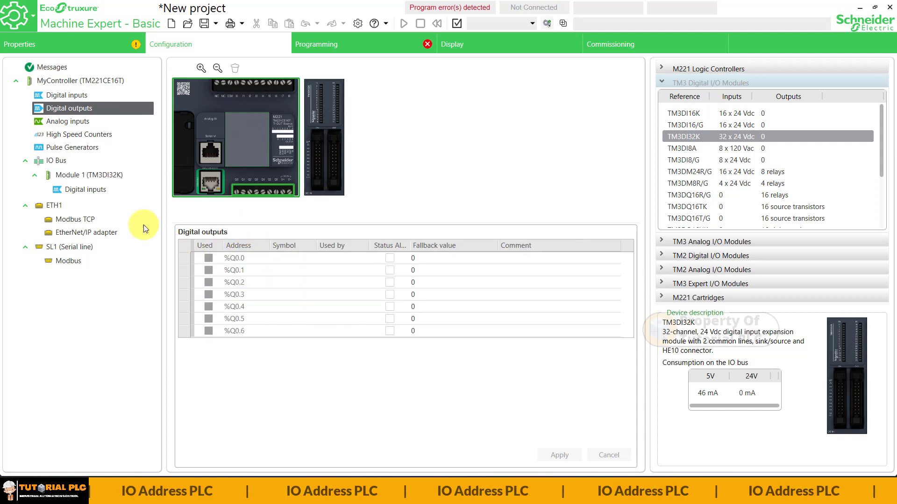
pyautogui.click(90, 125)
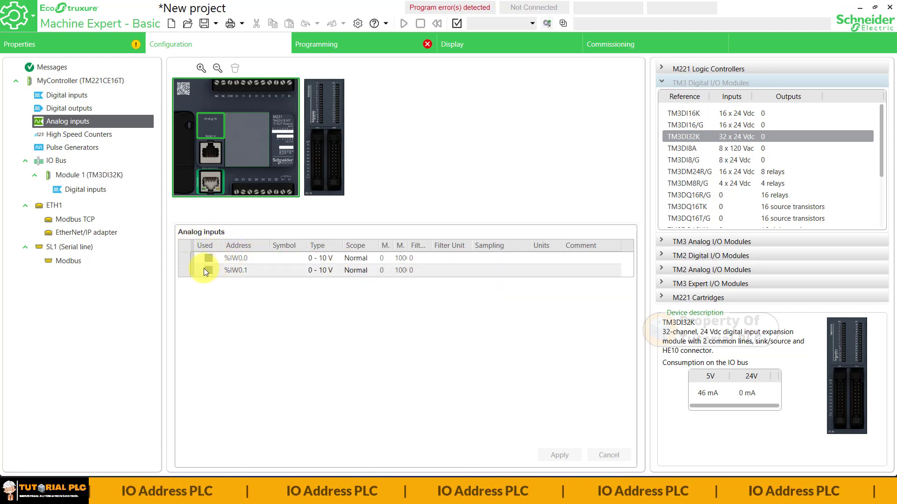
pyautogui.click(84, 133)
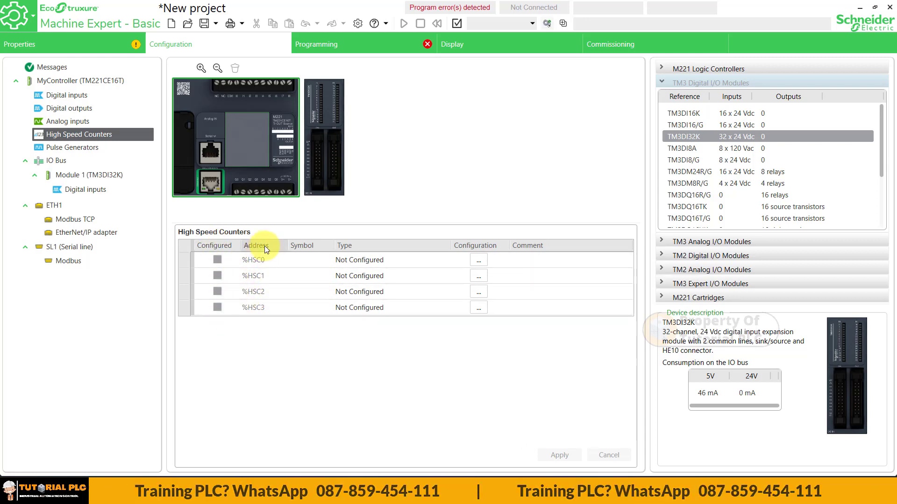
# Check the ladder program's Rung0 against the controller's digital input address %I0.0 in the hardware configuration
pyautogui.click(323, 47)
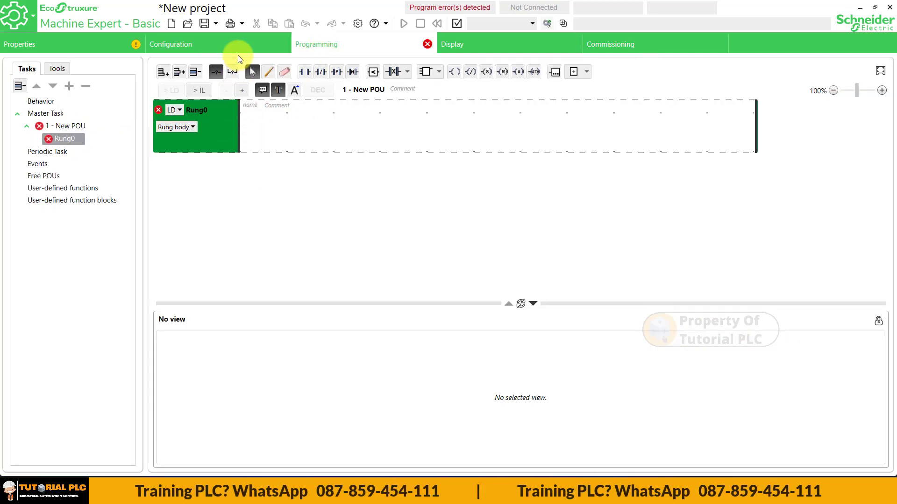
pyautogui.click(234, 44)
pyautogui.click(84, 100)
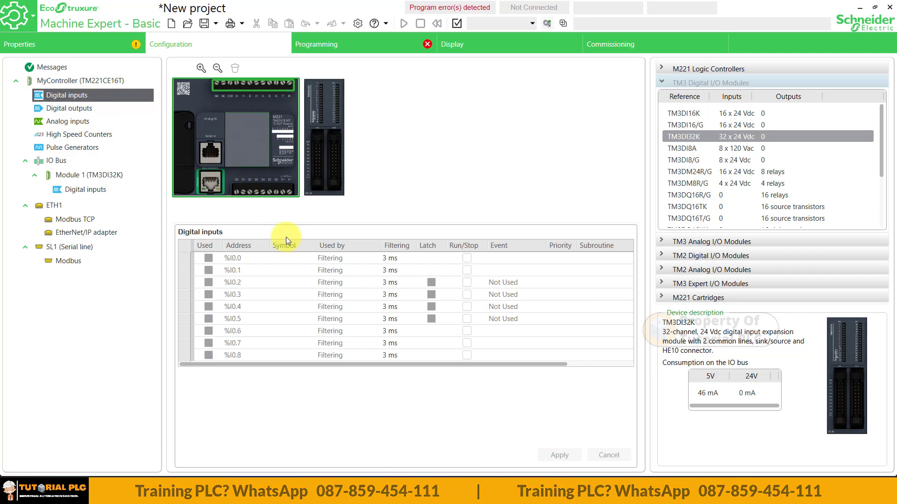
pyautogui.click(215, 259)
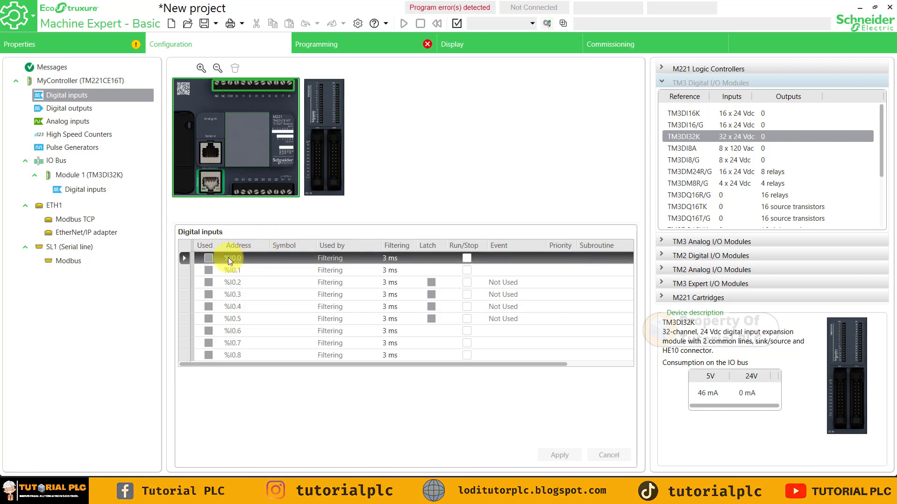
pyautogui.click(344, 42)
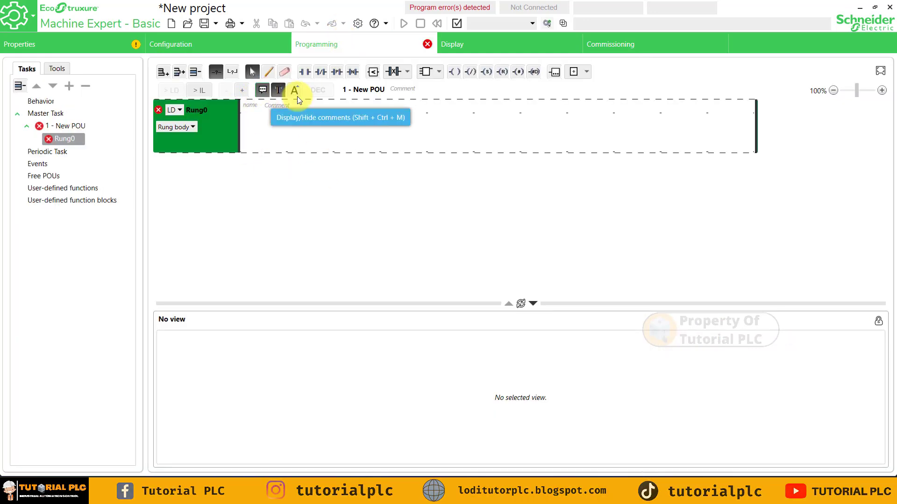
pyautogui.click(238, 46)
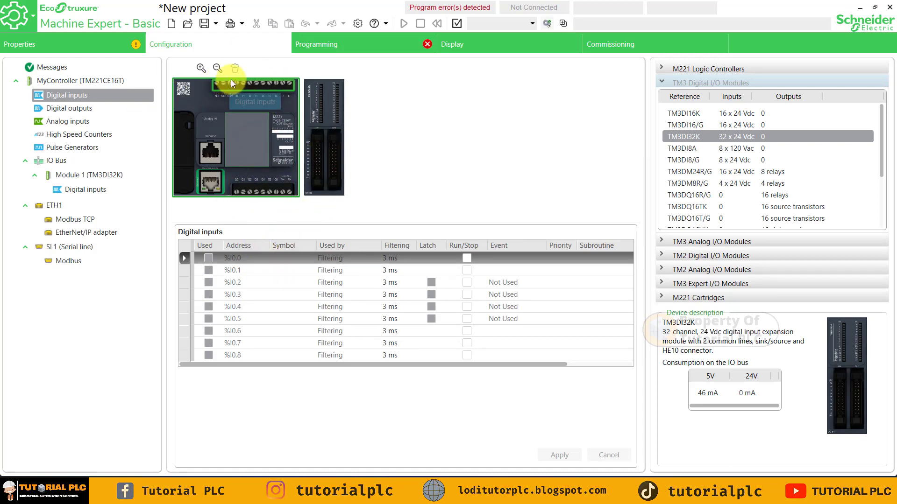
# Examine the input terminal labels on the enlarged controller picture and match terminal I0 with address %I0.0
pyautogui.click(243, 107)
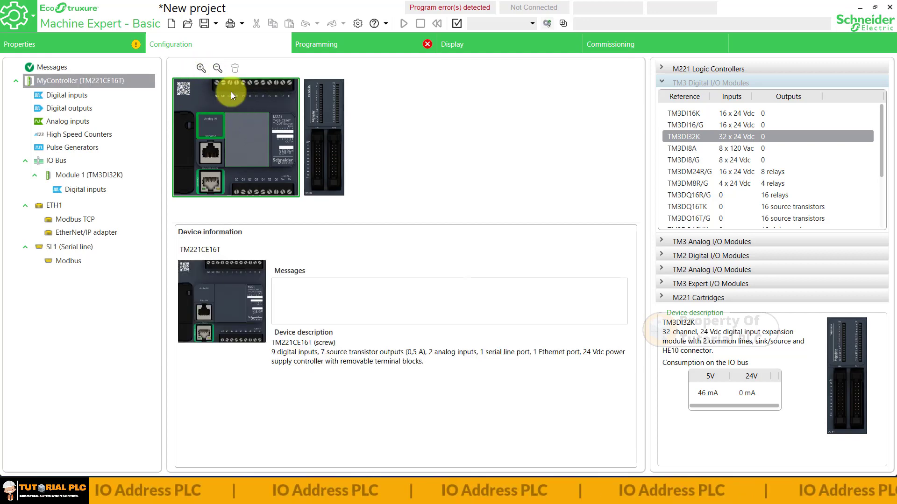
pyautogui.click(201, 69)
pyautogui.click(201, 69)
pyautogui.click(201, 69)
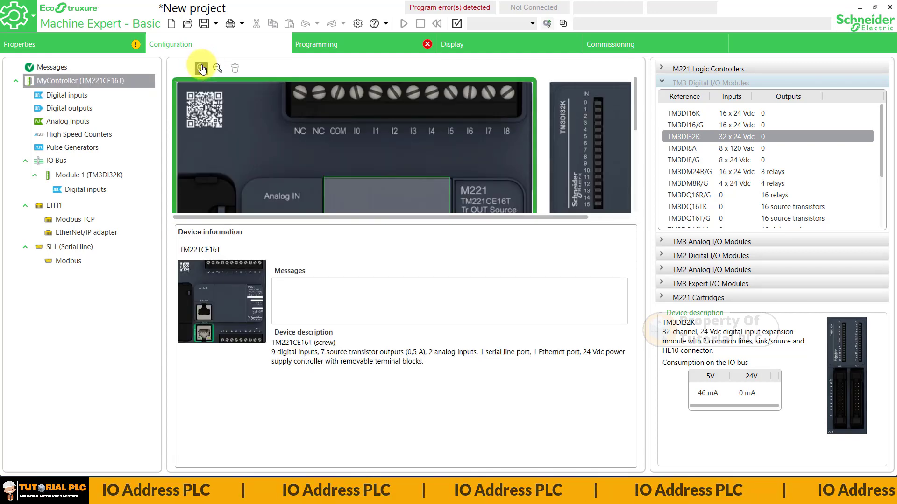
pyautogui.click(201, 69)
pyautogui.moveTo(315, 214); pyautogui.dragTo(362, 225)
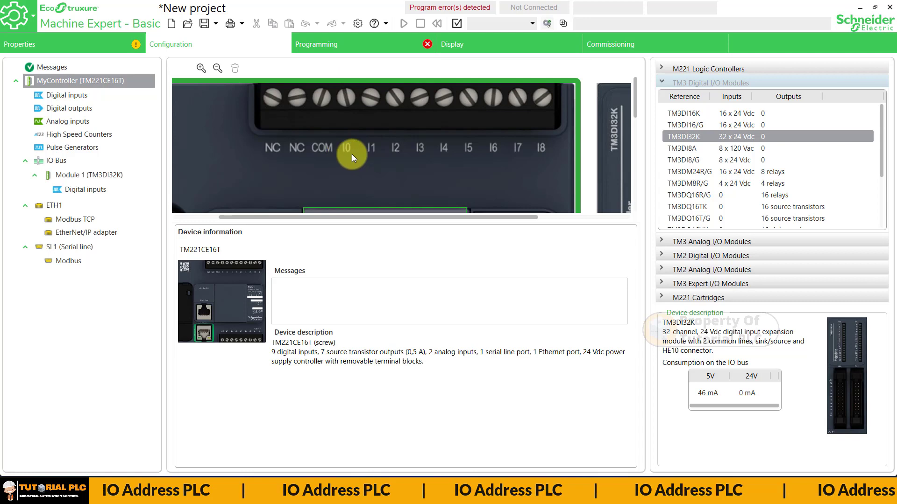
pyautogui.scroll(-1, 313, 159)
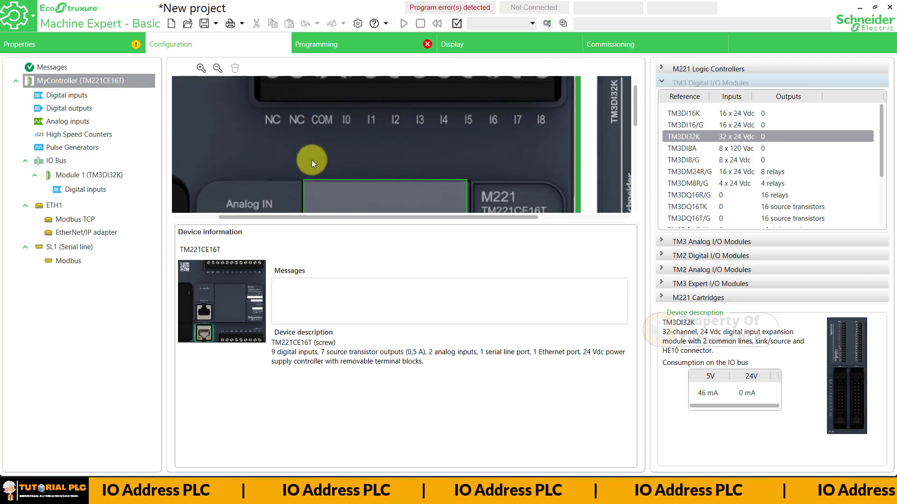
pyautogui.scroll(1, 313, 145)
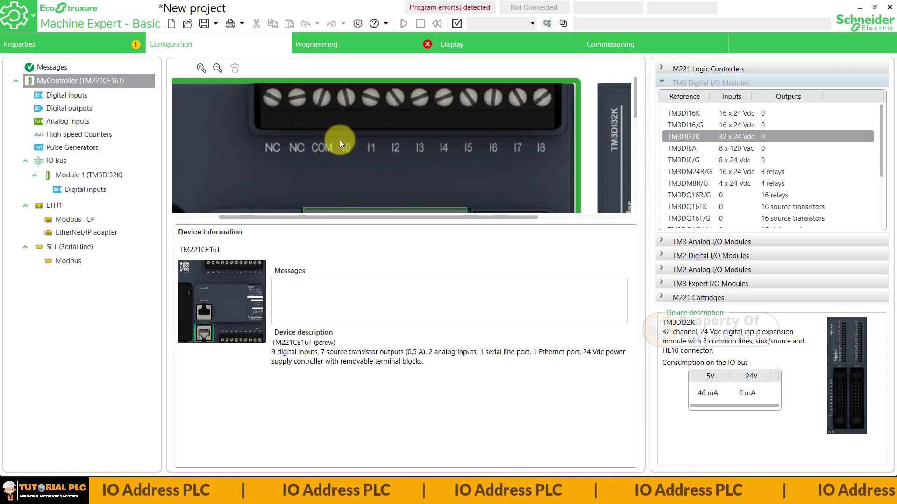
pyautogui.click(98, 98)
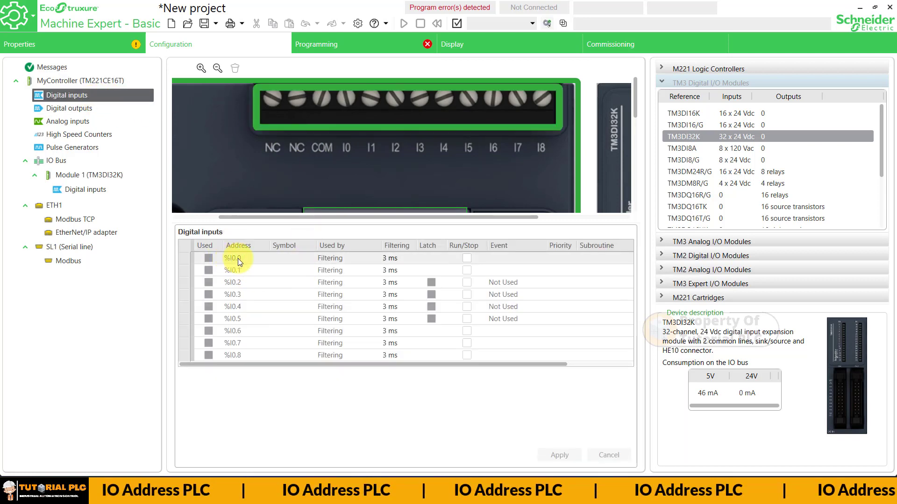
pyautogui.click(254, 260)
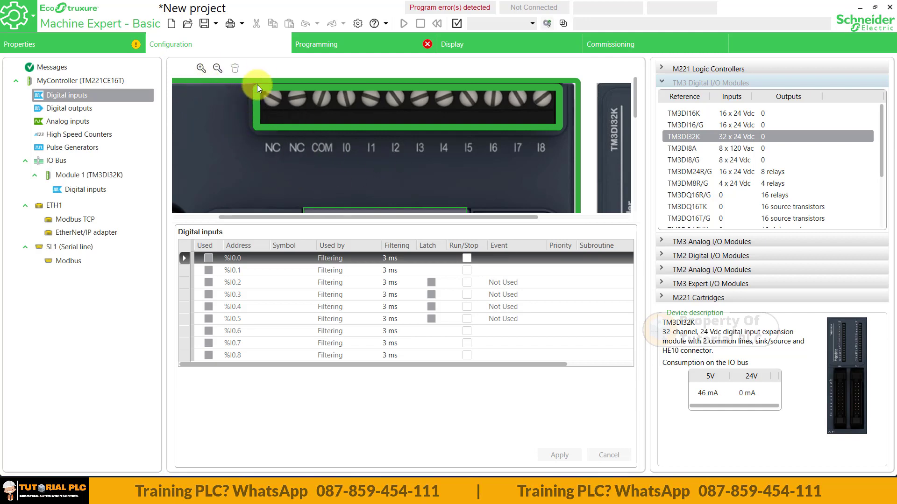
# Examine the controller's output terminal labels Q0 to Q6 and compare them with the digital output addresses
pyautogui.click(213, 69)
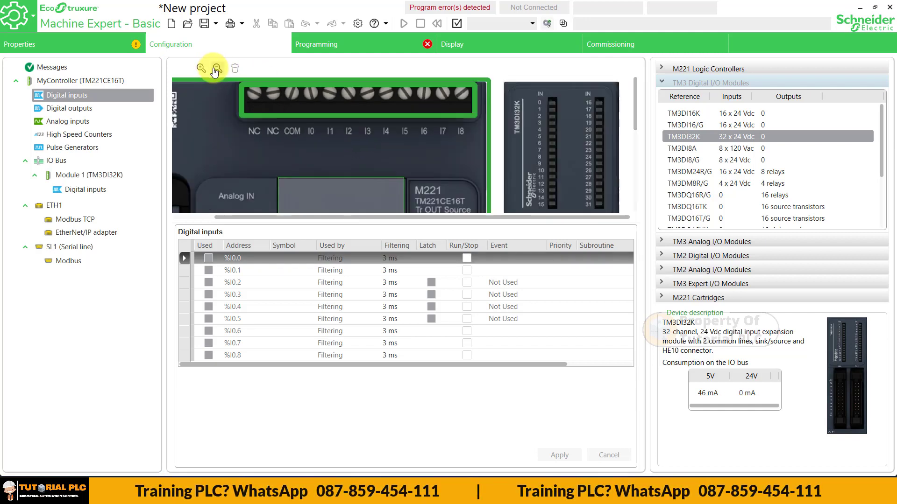
pyautogui.scroll(-1, 292, 128)
pyautogui.scroll(-3, 299, 144)
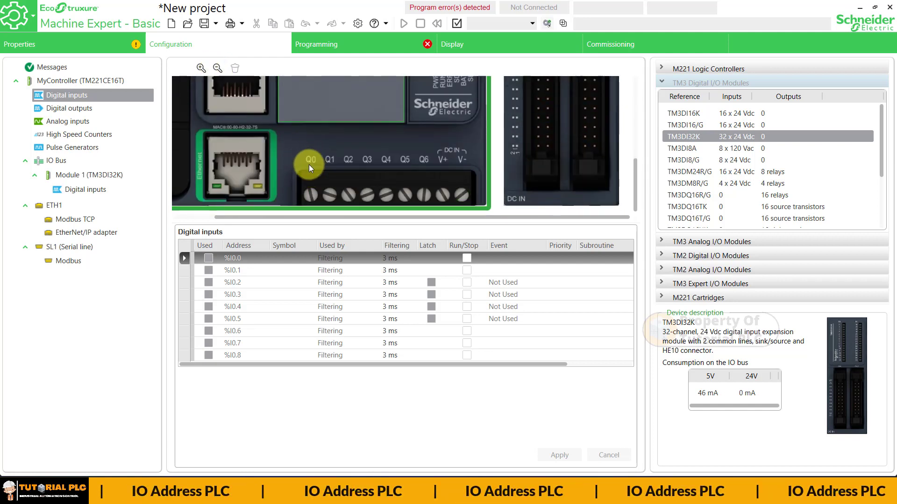
pyautogui.click(99, 108)
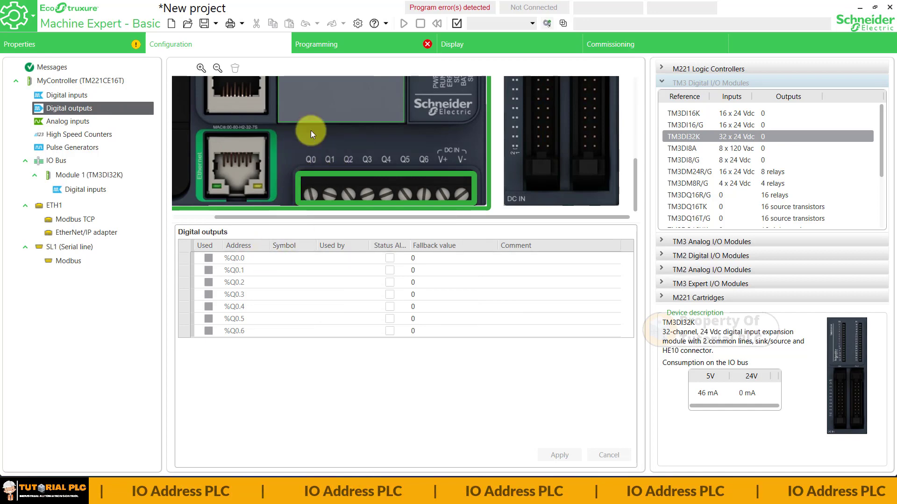
# Inspect the last two cells on the first line of the empty Rung0 in the ladder program
pyautogui.click(337, 45)
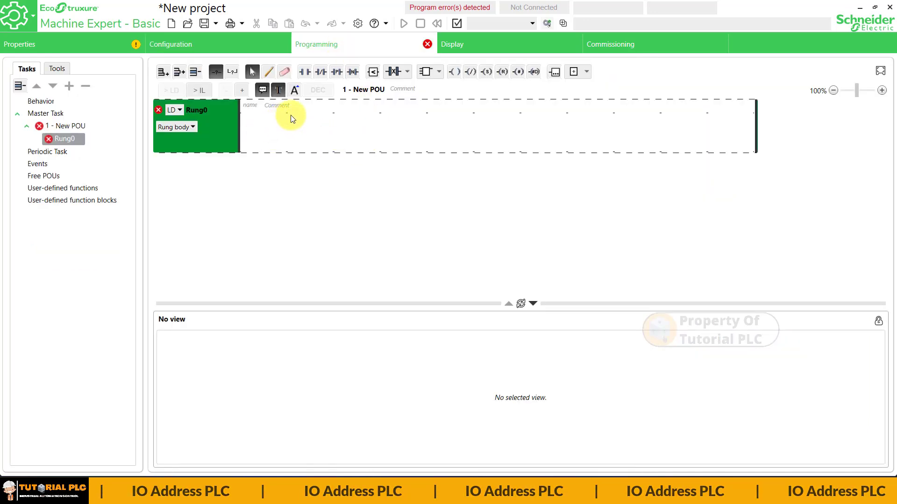
pyautogui.click(687, 131)
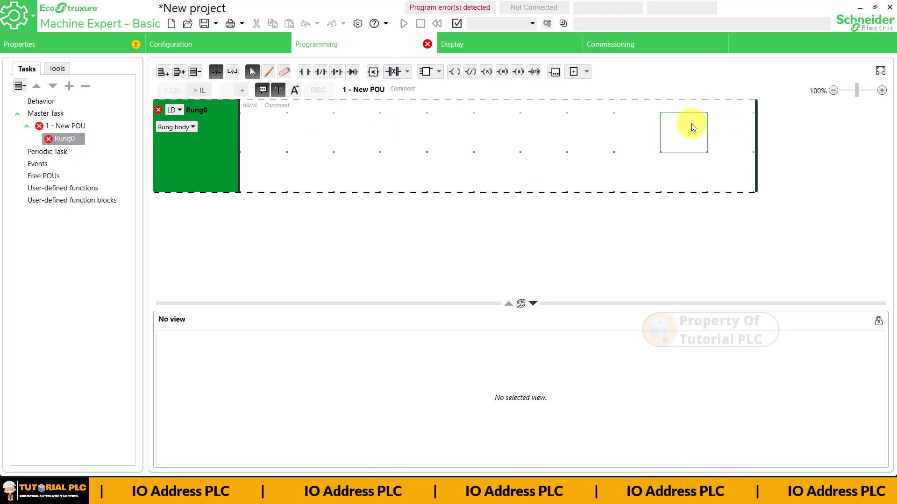
pyautogui.click(718, 123)
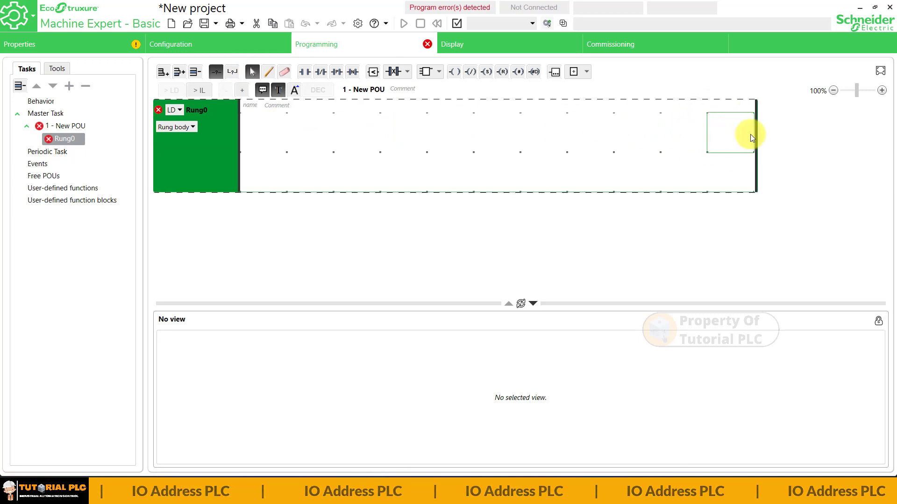
# Review the IO bus consumption and the digital input addresses of expansion Module 1 (TM3DI32K) in the hardware configuration
pyautogui.click(209, 45)
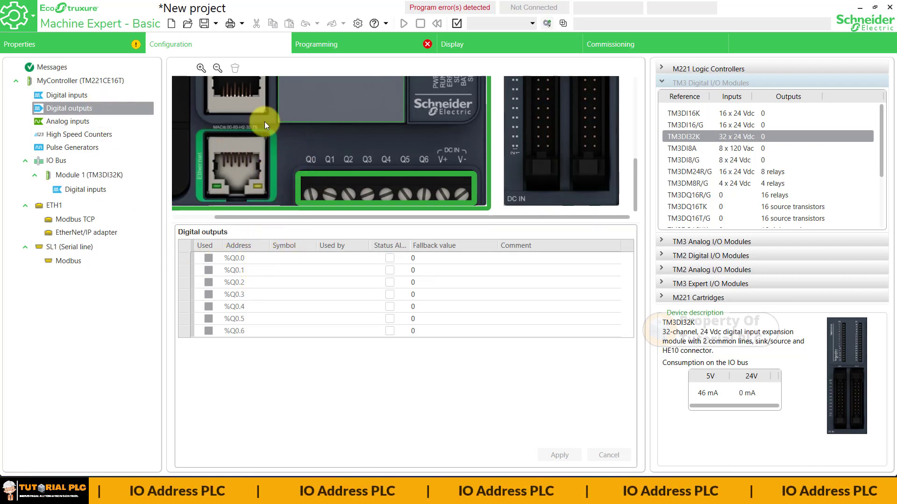
pyautogui.click(71, 162)
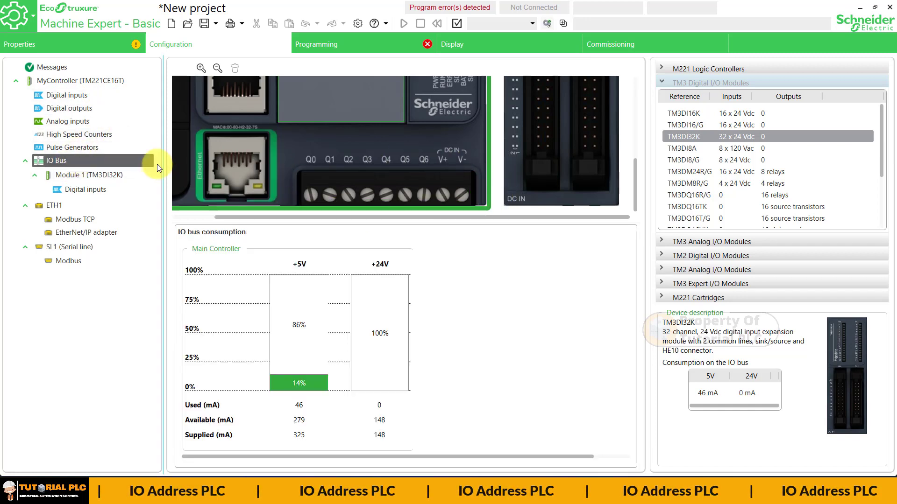
pyautogui.click(94, 175)
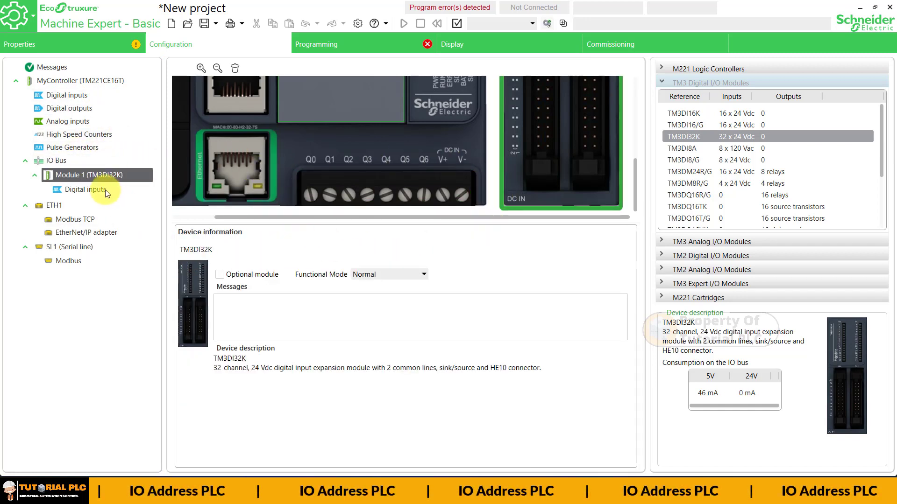
pyautogui.click(102, 189)
pyautogui.scroll(1, 611, 186)
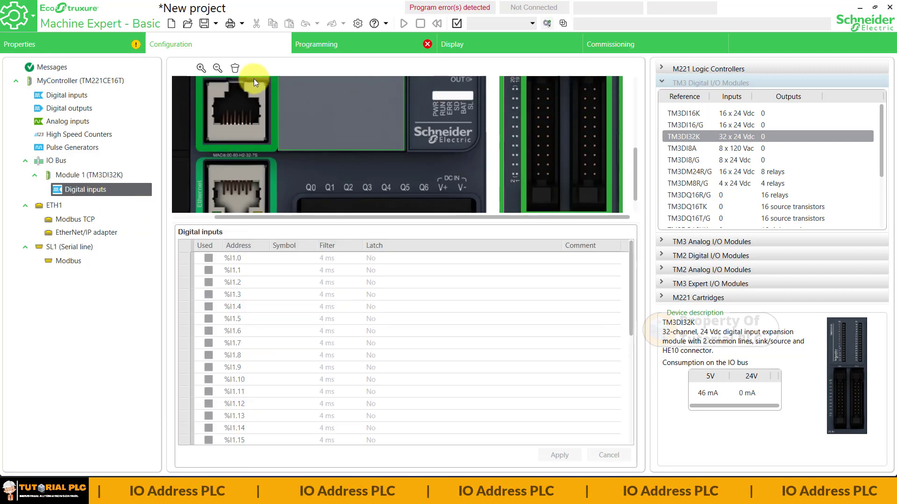
pyautogui.click(217, 69)
pyautogui.click(217, 68)
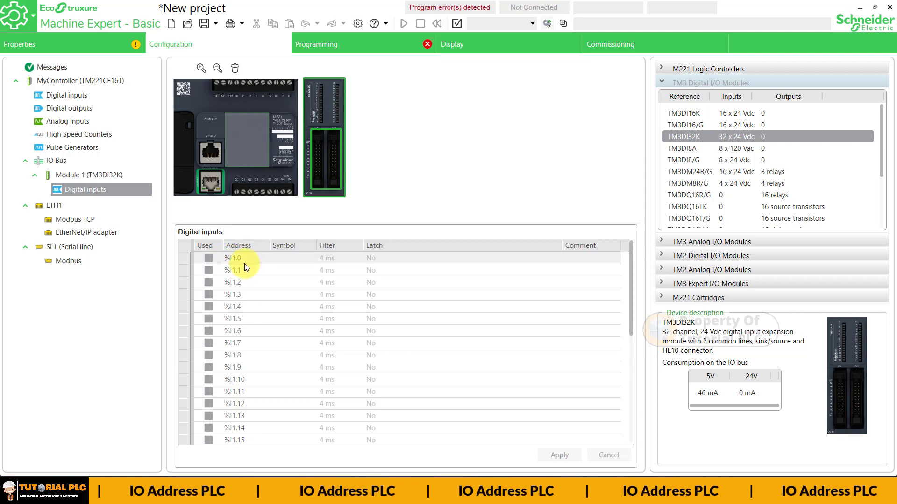
# Compare the controller's digital input addresses with those of Module 1 (TM3DI32K), reviewing the module's list from %I1.0 to %I1.31
pyautogui.click(67, 95)
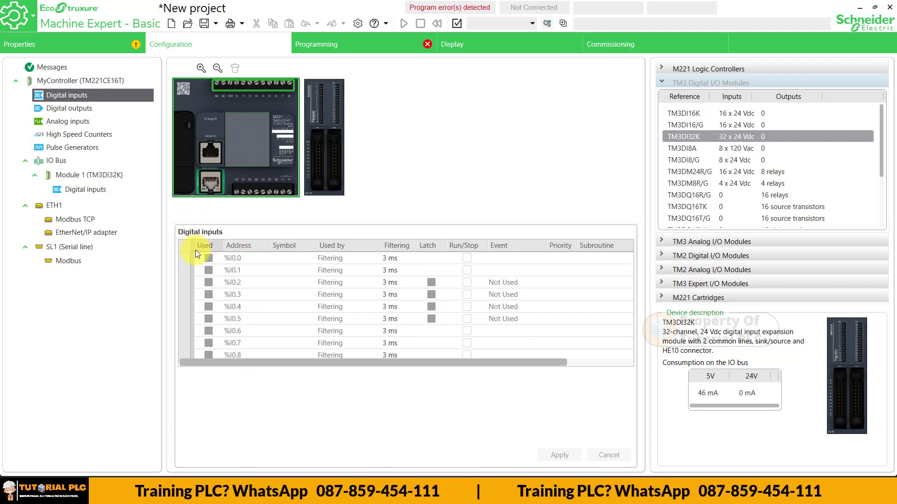
pyautogui.click(88, 190)
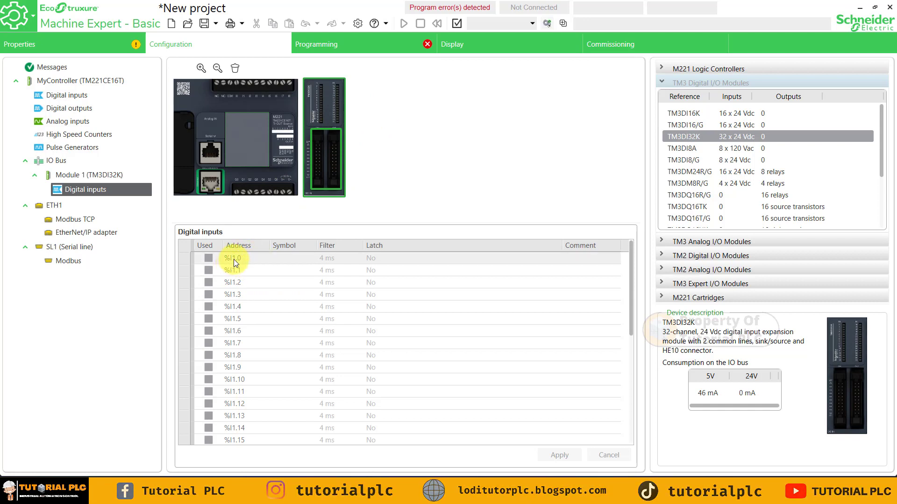
pyautogui.click(71, 96)
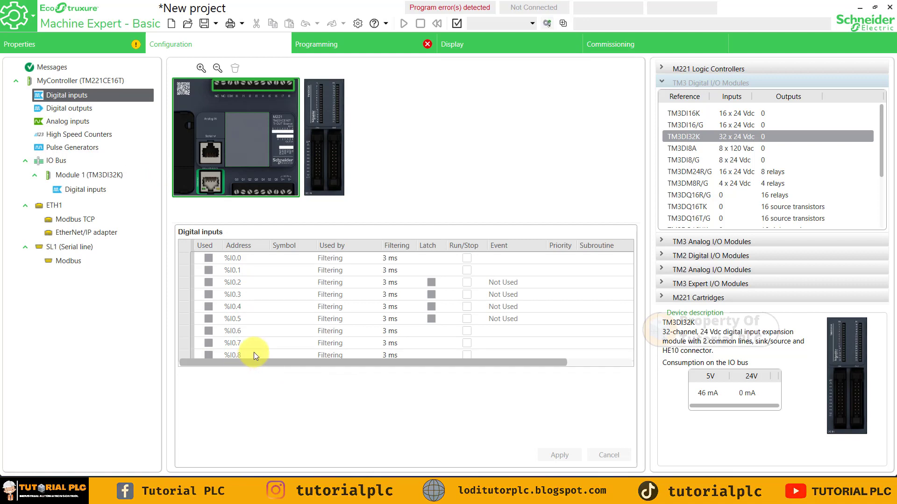
pyautogui.click(99, 189)
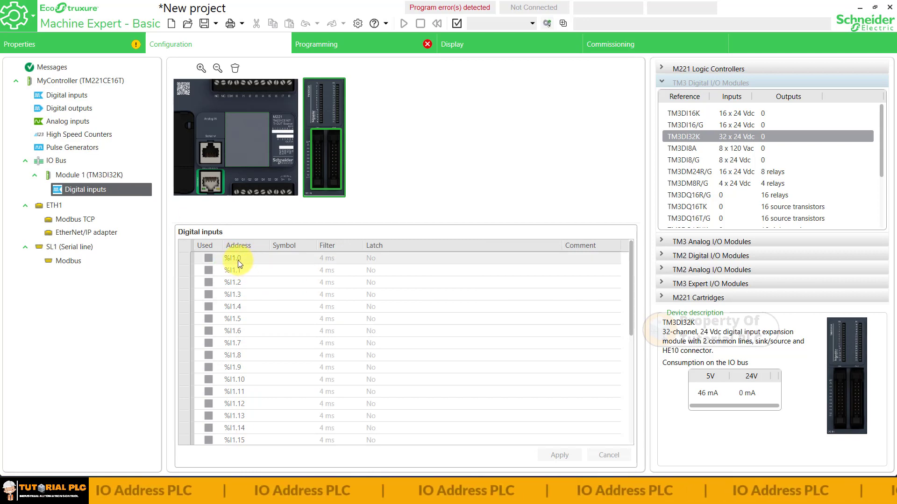
pyautogui.scroll(-4, 248, 360)
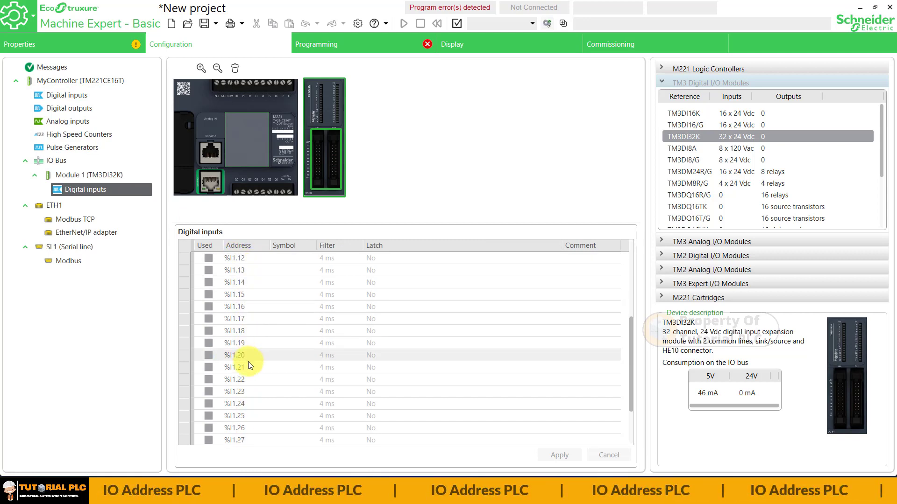
pyautogui.scroll(-2, 251, 355)
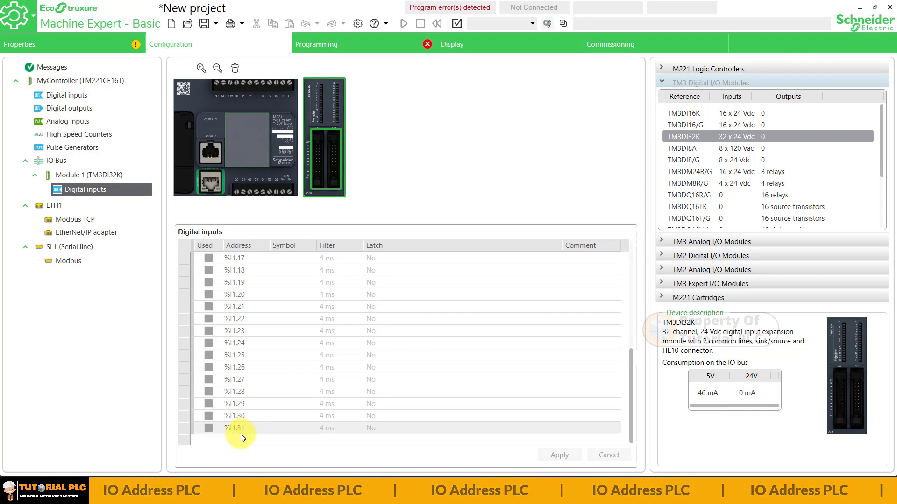
pyautogui.scroll(6, 260, 429)
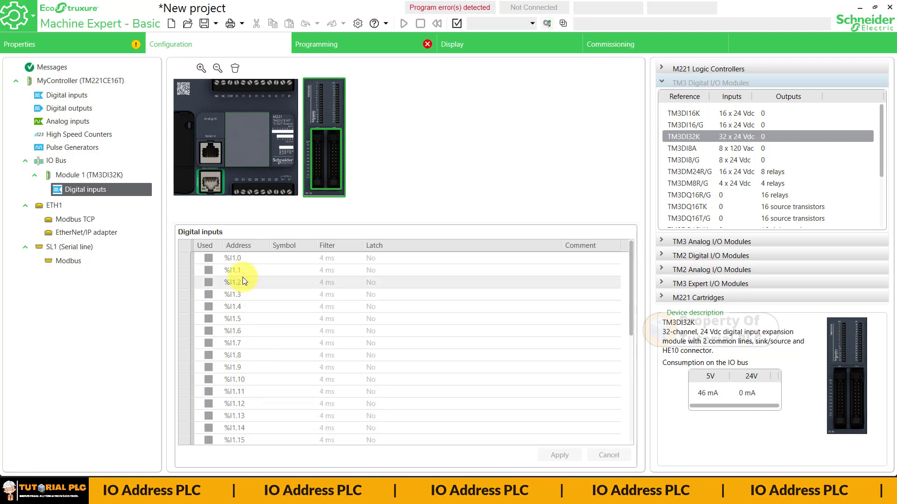
pyautogui.click(247, 260)
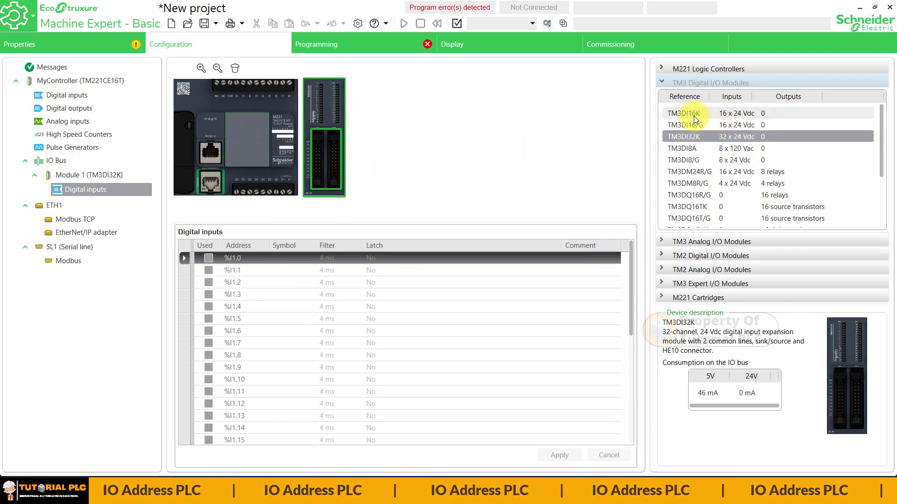
# Add a TM3DI16K module after the TM3DI32K and review its digital input addresses
pyautogui.moveTo(694, 116); pyautogui.dragTo(364, 136)
pyautogui.click(85, 219)
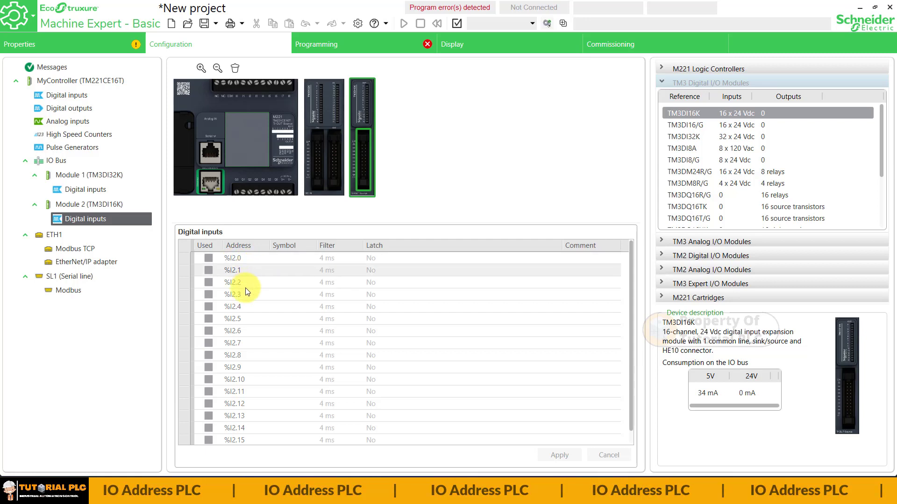
pyautogui.scroll(-1, 245, 434)
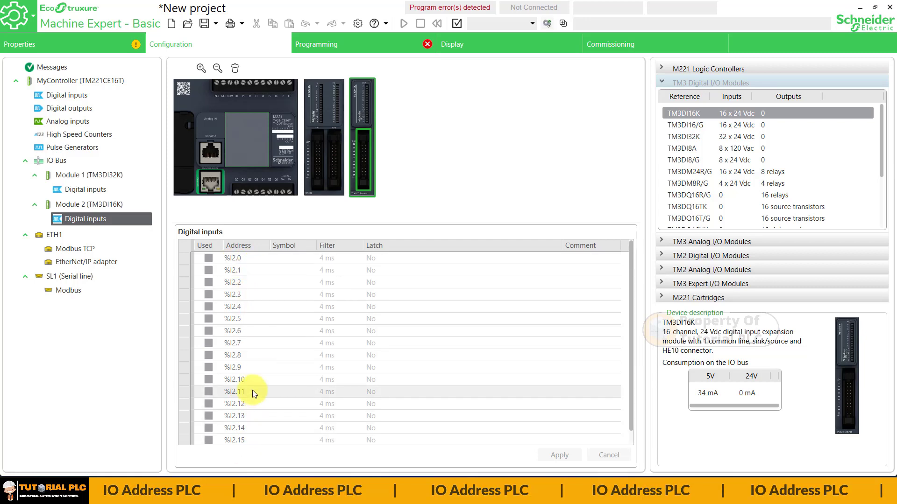
pyautogui.scroll(1, 248, 264)
pyautogui.scroll(-1, 240, 327)
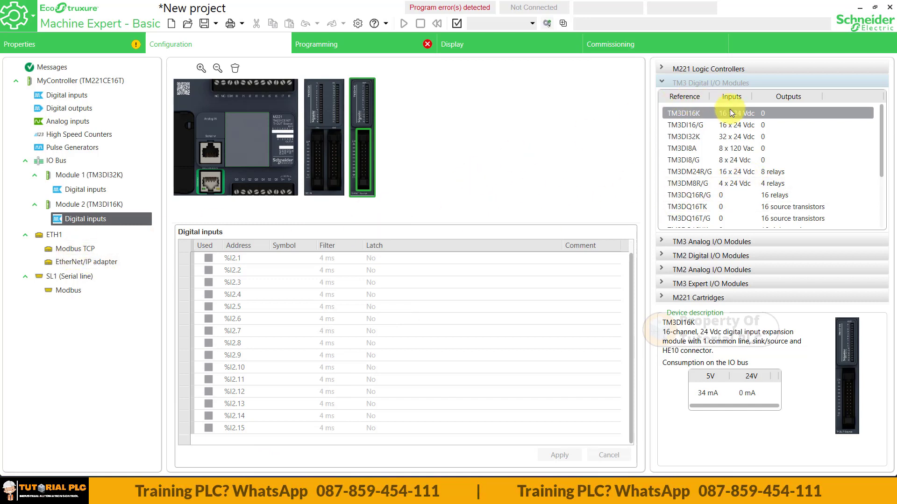
# Add a second TM3DI32K module after the TM3DI16K and display its digital inputs, selecting address %I3.0
pyautogui.click(720, 137)
pyautogui.moveTo(721, 137); pyautogui.dragTo(379, 137)
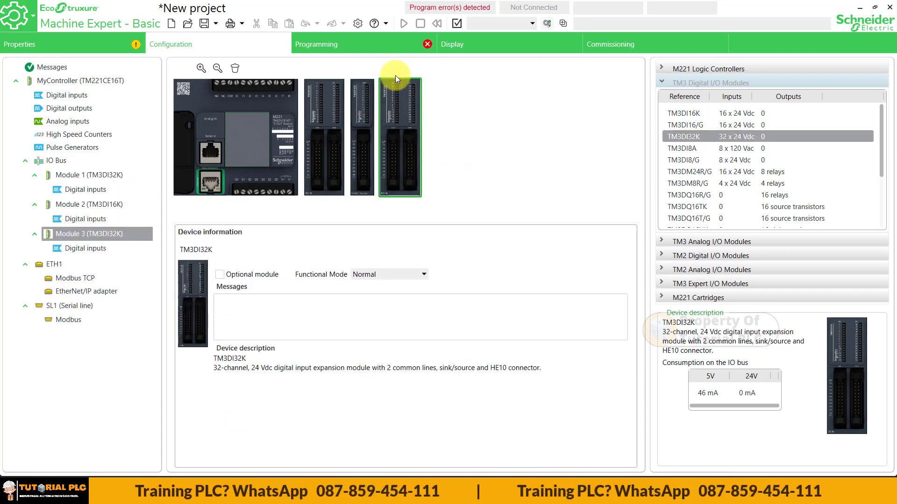
pyautogui.click(95, 251)
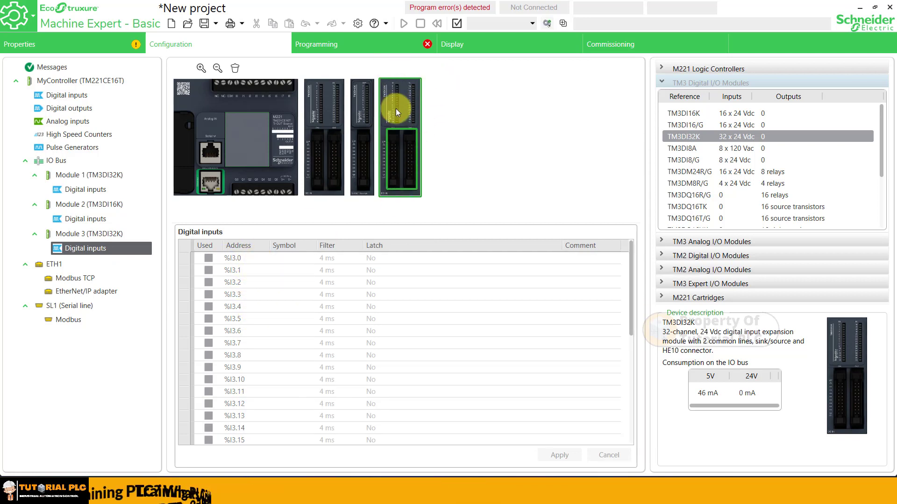
pyautogui.click(211, 260)
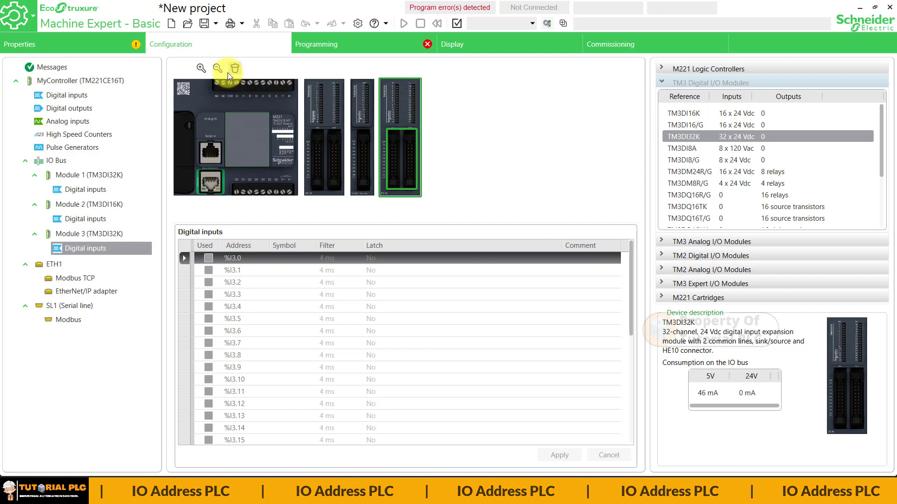
# Examine the input labels on the enlarged picture of Module 3 (TM3DI32K) and match input 0 with address %I3.0
pyautogui.click(201, 67)
pyautogui.click(201, 68)
pyautogui.click(201, 68)
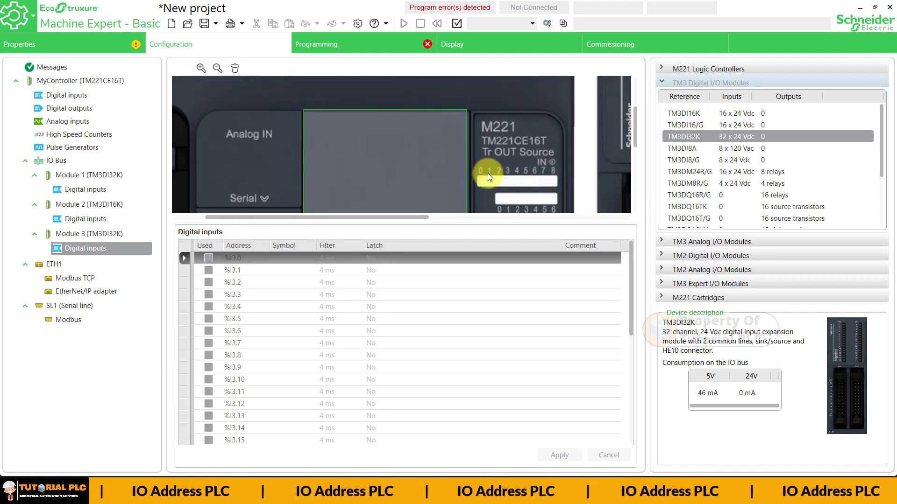
pyautogui.scroll(2, 488, 177)
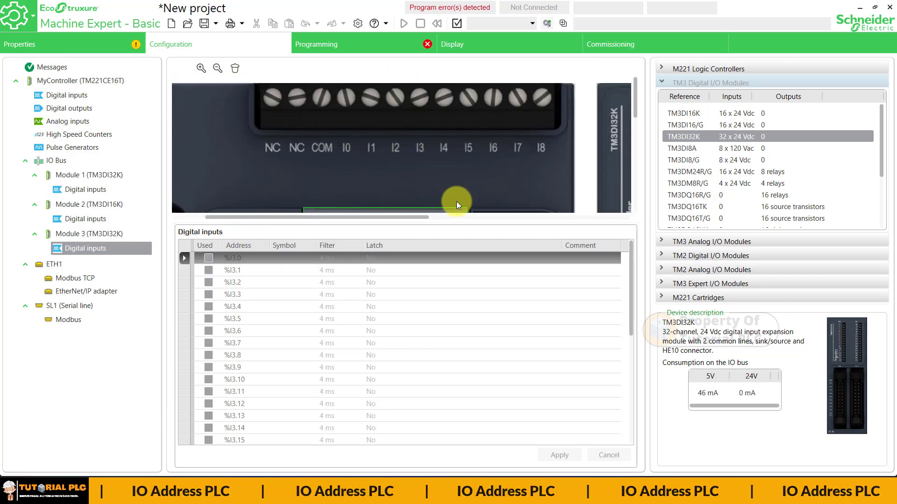
pyautogui.click(417, 212)
pyautogui.moveTo(422, 215); pyautogui.dragTo(665, 226)
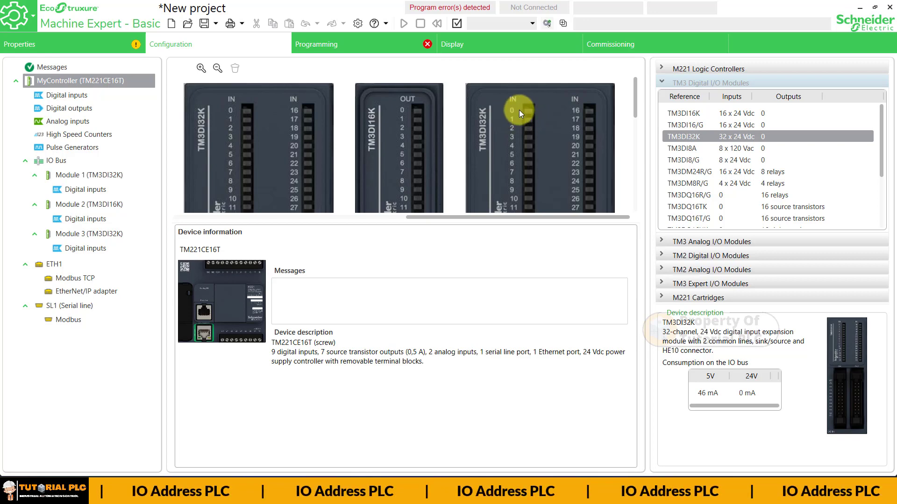
pyautogui.scroll(-5, 520, 110)
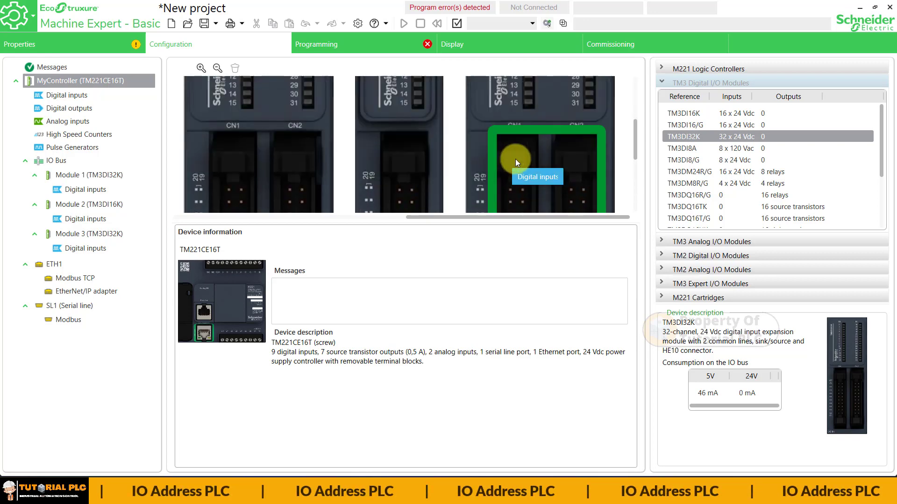
pyautogui.scroll(2, 518, 182)
pyautogui.scroll(3, 516, 177)
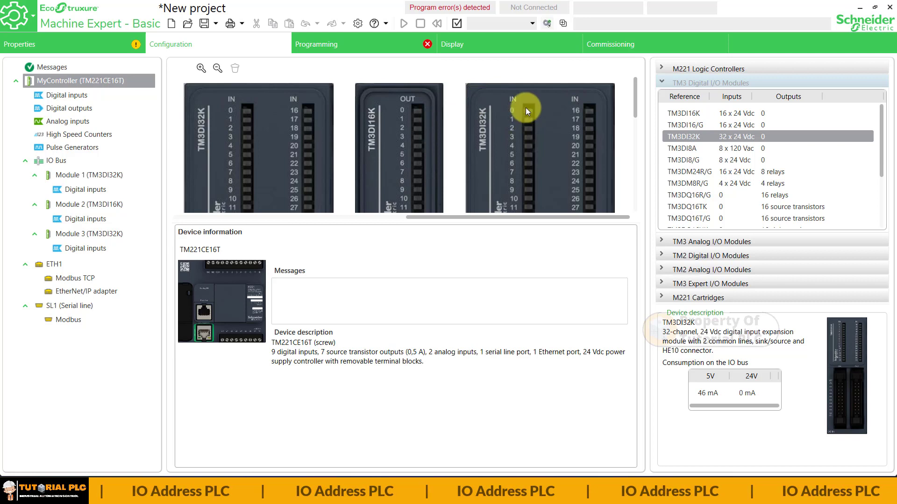
pyautogui.click(101, 249)
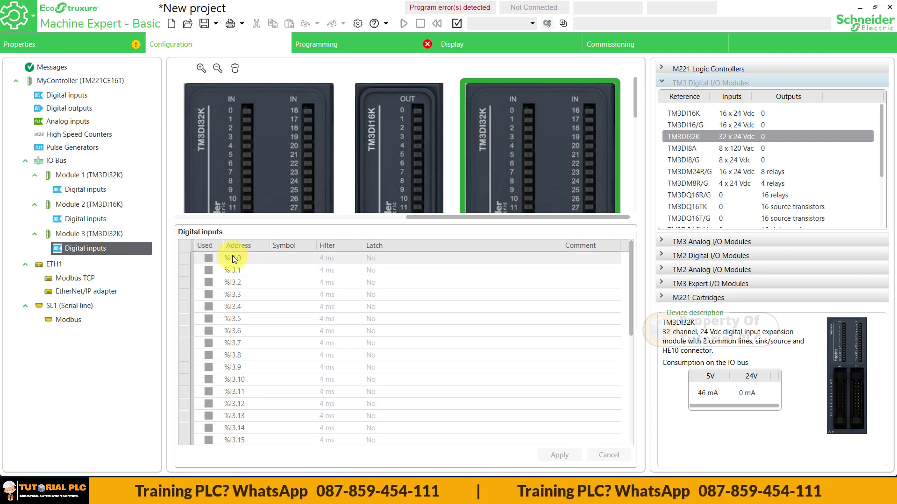
# Insert a normally open contact addressed %I3.0 in Rung0's first cell and check its usage in Module 3's digital inputs
pyautogui.click(338, 47)
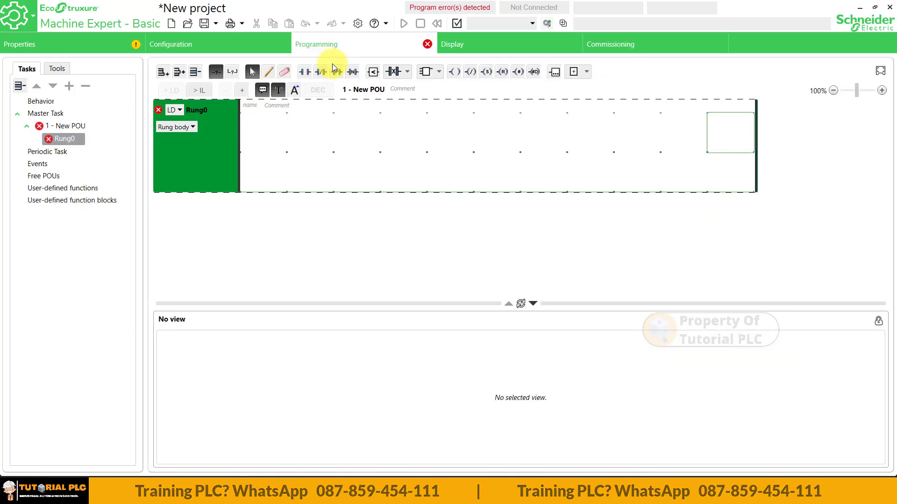
pyautogui.click(269, 154)
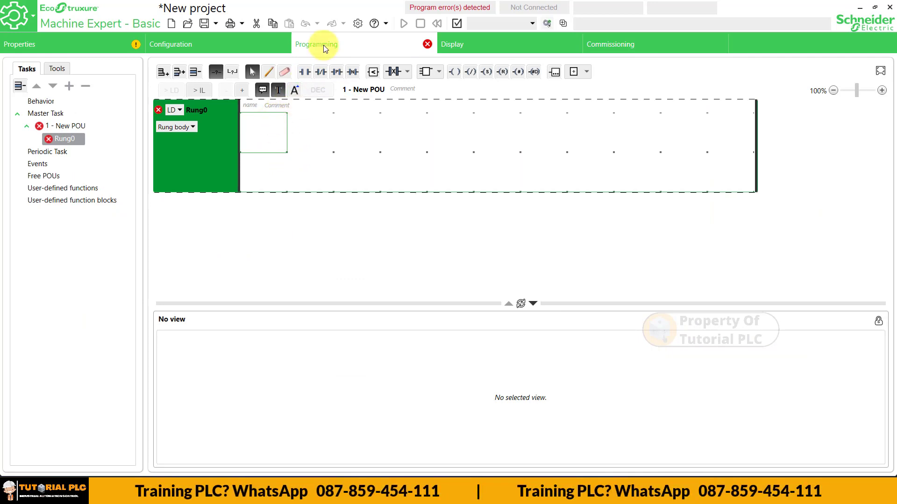
pyautogui.click(306, 76)
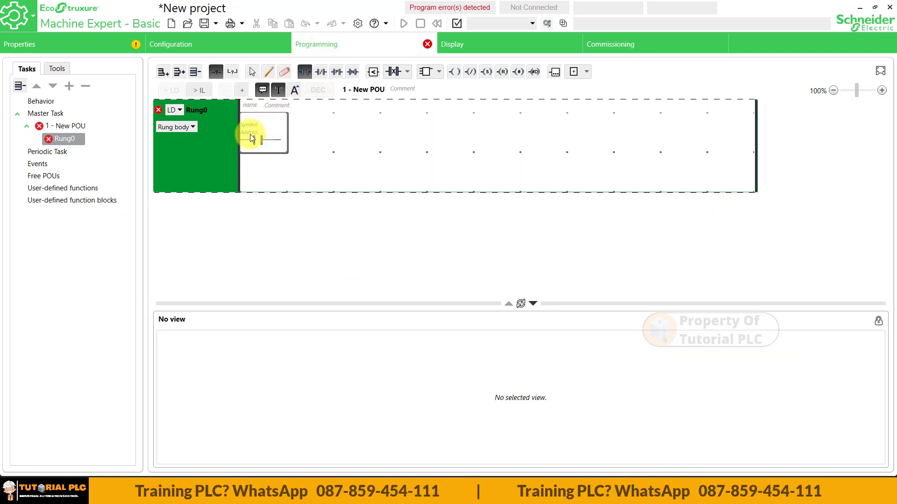
pyautogui.click(250, 135)
pyautogui.write('%')
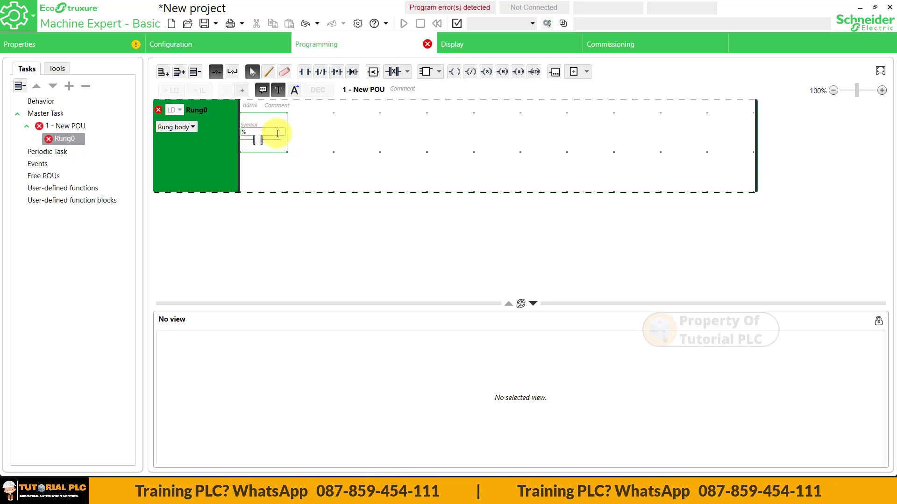
pyautogui.write('I')
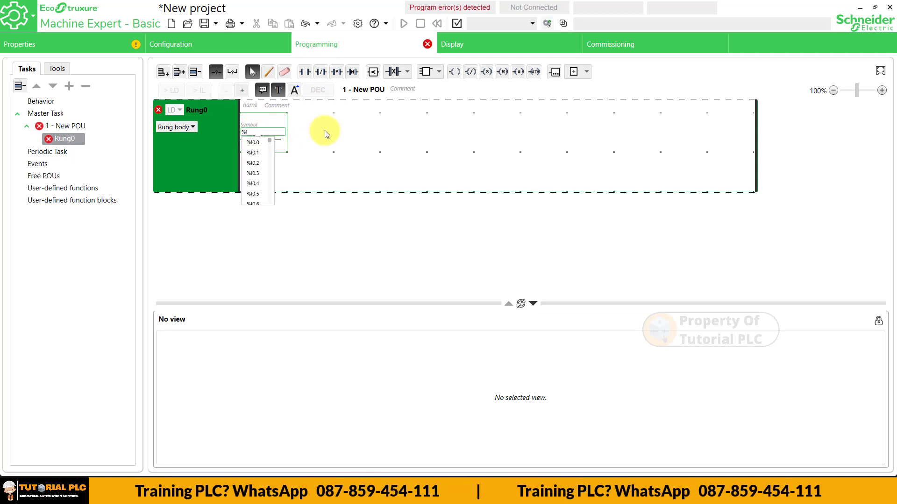
pyautogui.write('3.0')
pyautogui.press('Return')
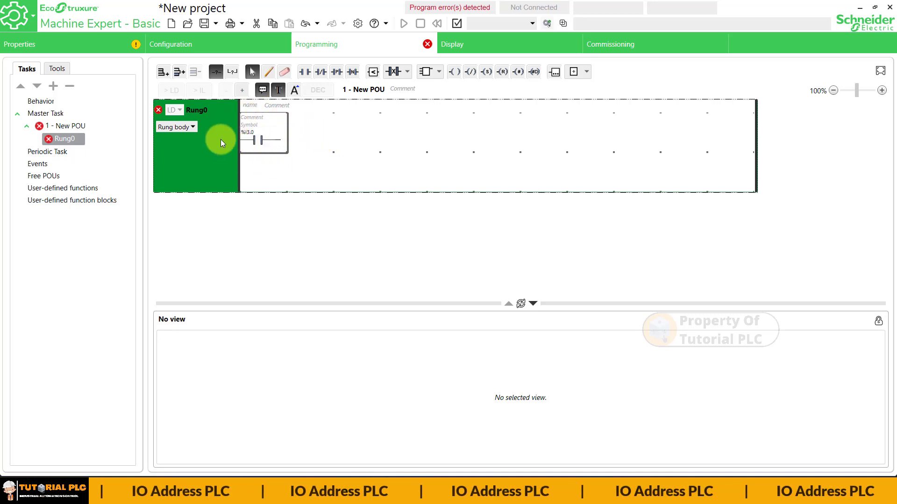
pyautogui.click(237, 38)
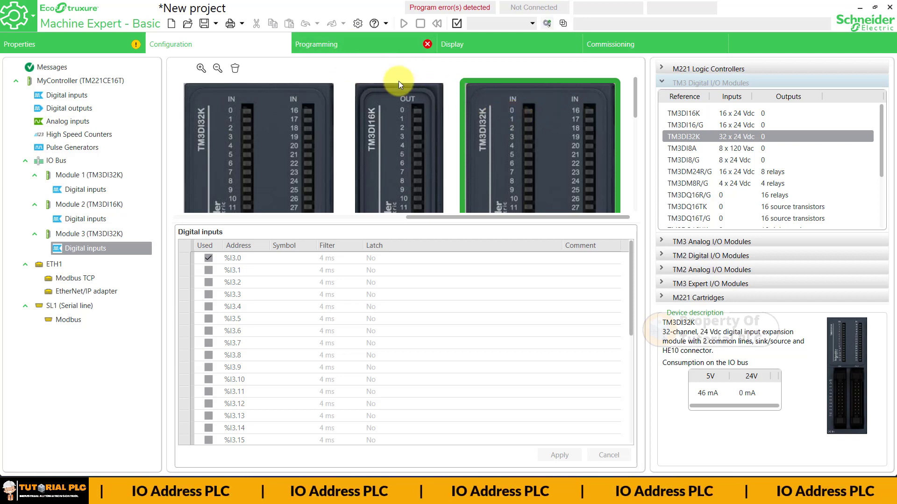
pyautogui.click(332, 41)
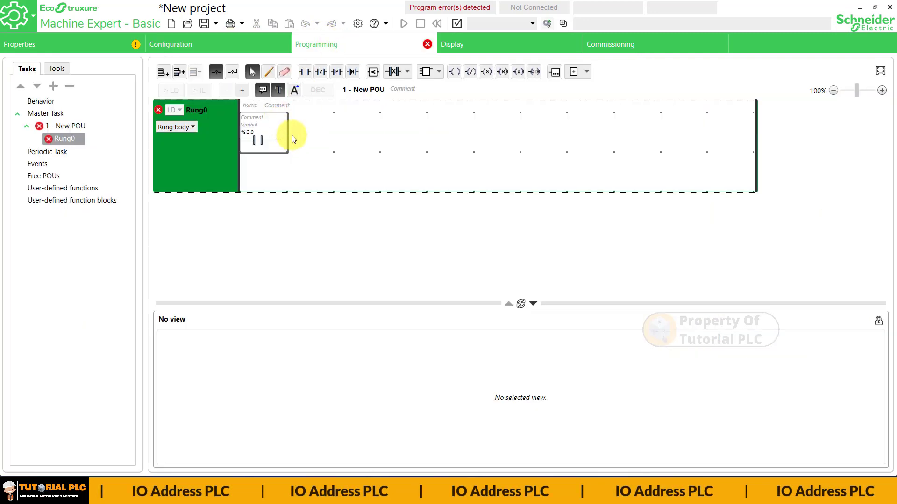
# Place an output coil at the end of Rung0 after the %I3.0 contact and assign it address %Q0.0
pyautogui.click(454, 71)
pyautogui.moveTo(312, 139); pyautogui.dragTo(251, 136)
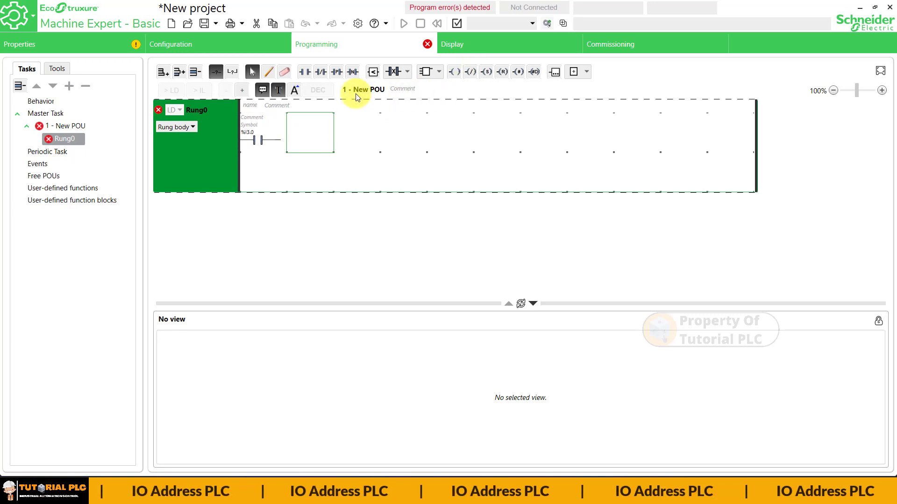
pyautogui.click(454, 72)
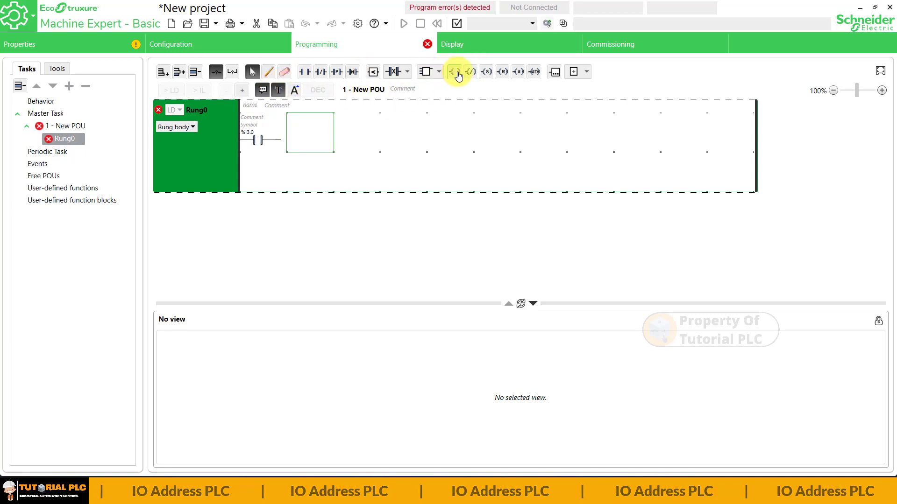
pyautogui.click(313, 136)
pyautogui.click(307, 137)
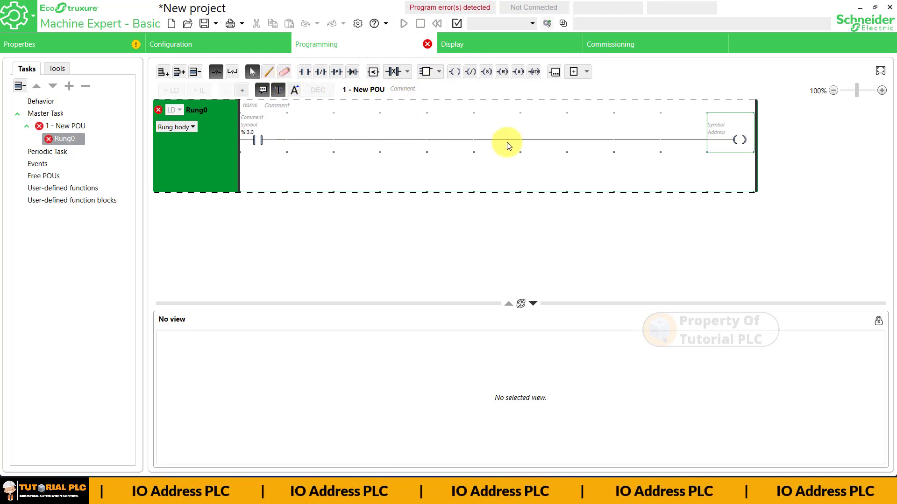
pyautogui.doubleClick(720, 132)
pyautogui.write('%q')
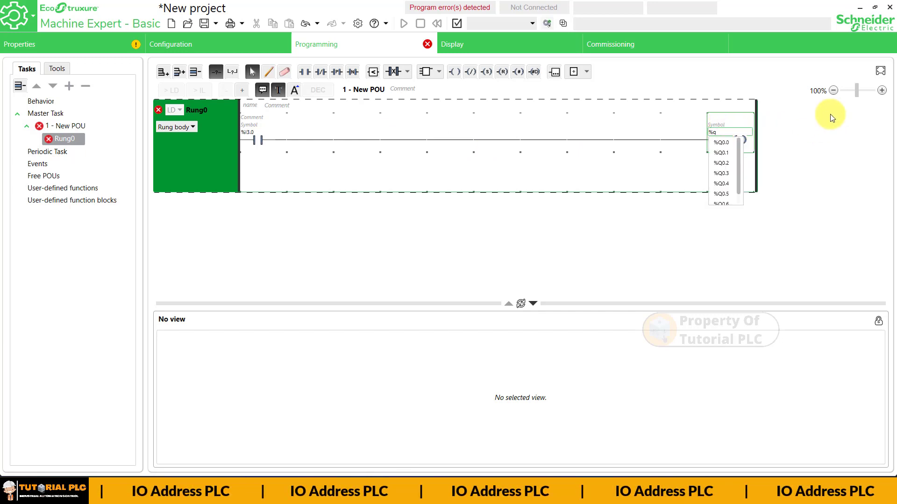
pyautogui.click(725, 143)
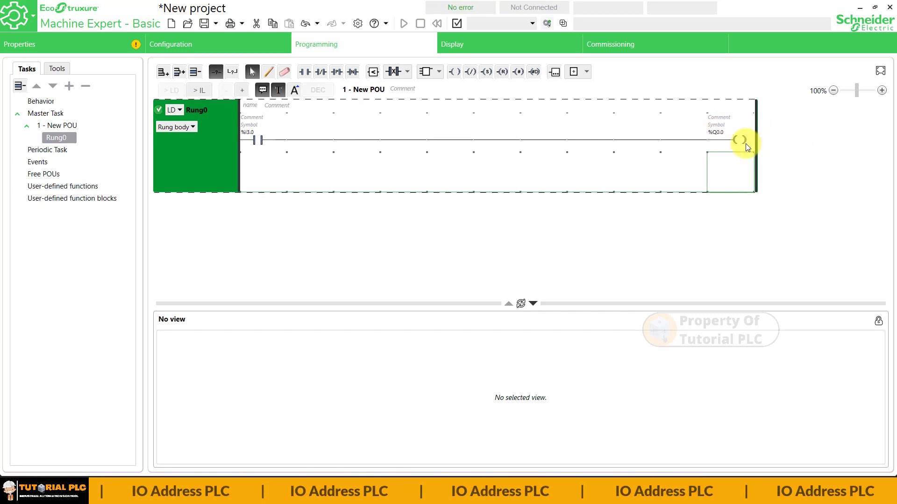
pyautogui.click(717, 133)
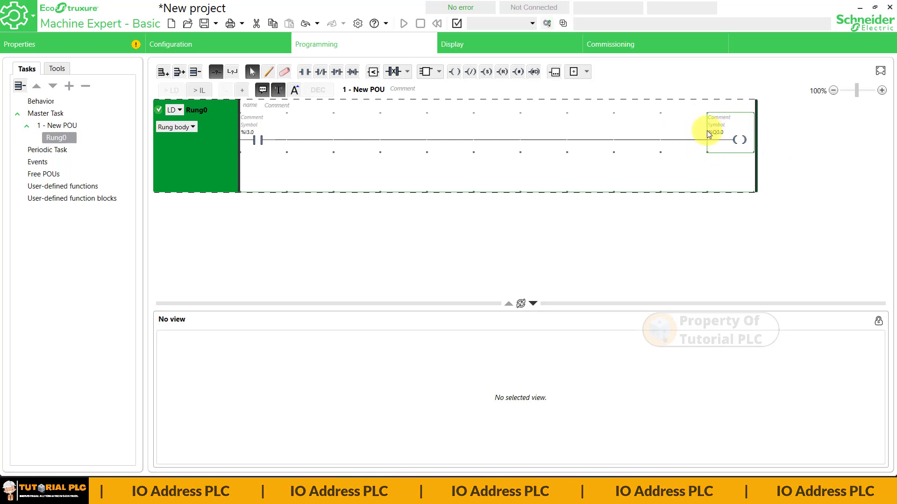
# Examine output terminals Q0 to Q6 on the enlarged controller picture and display the controller's digital input addresses
pyautogui.click(219, 51)
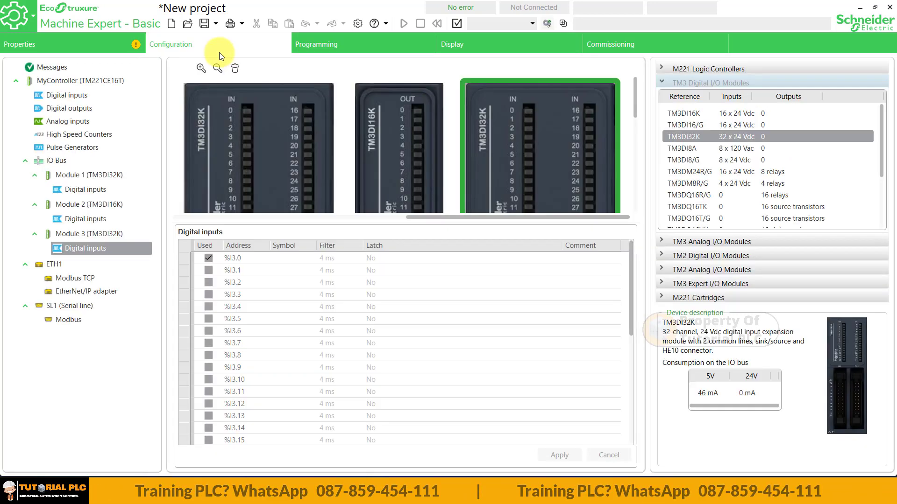
pyautogui.moveTo(433, 216); pyautogui.dragTo(273, 218)
pyautogui.scroll(-5, 283, 183)
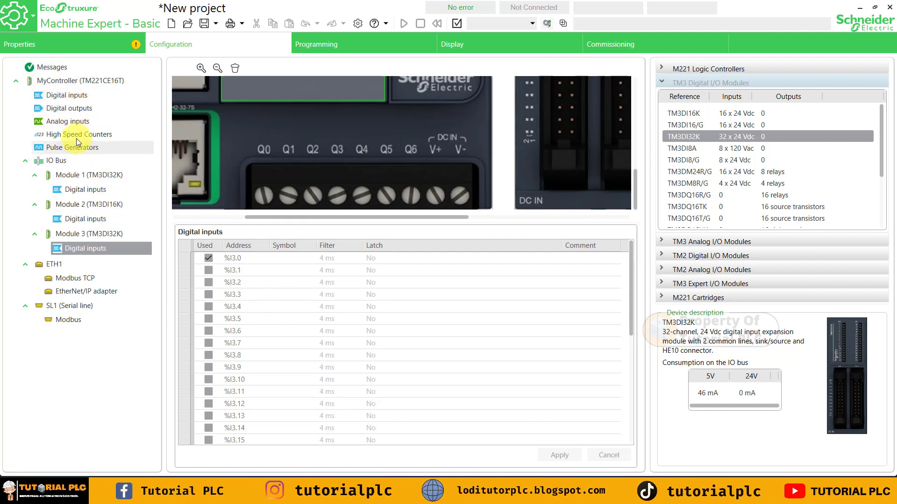
pyautogui.click(69, 100)
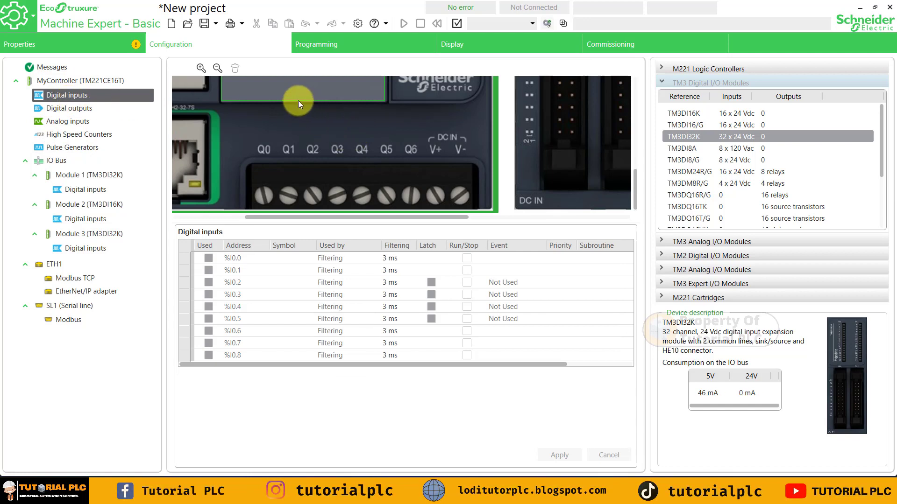